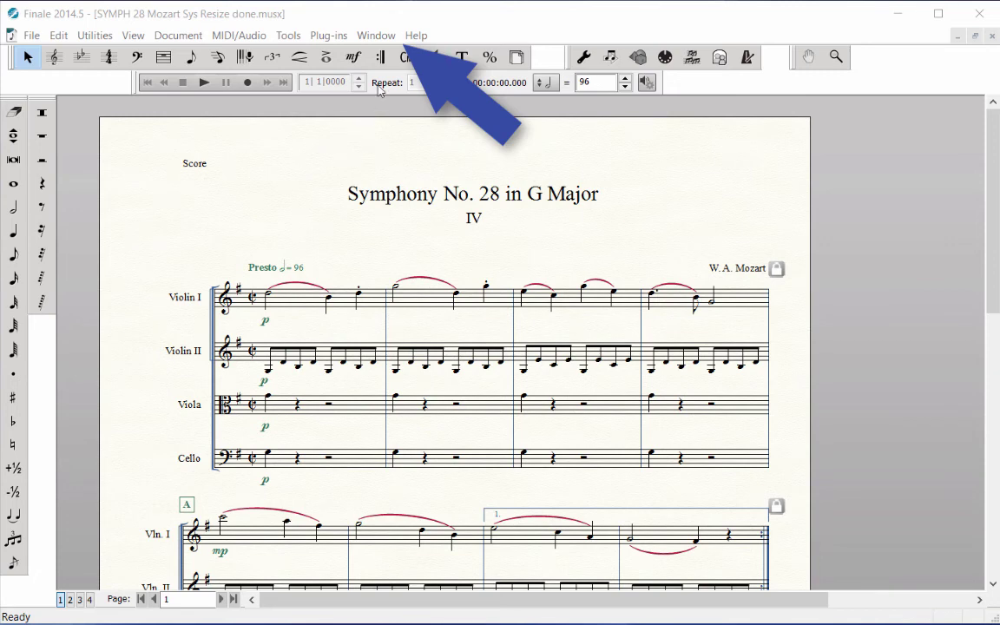
Step: Open a second window of the score and tile both windows horizontally
{"action": "left_click", "coordinate": [393, 40]}
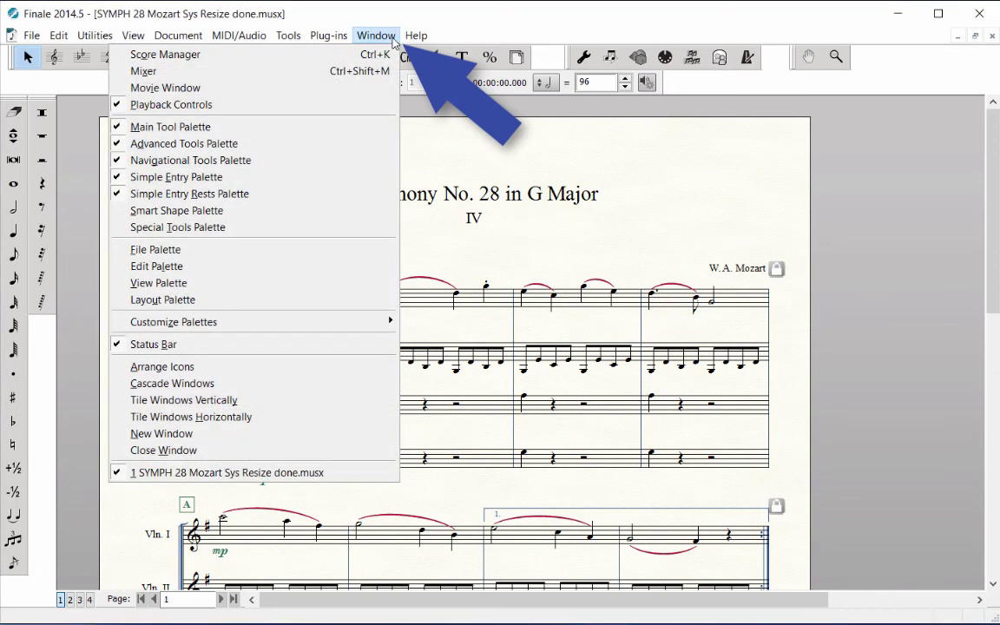
{"action": "left_click", "coordinate": [340, 445]}
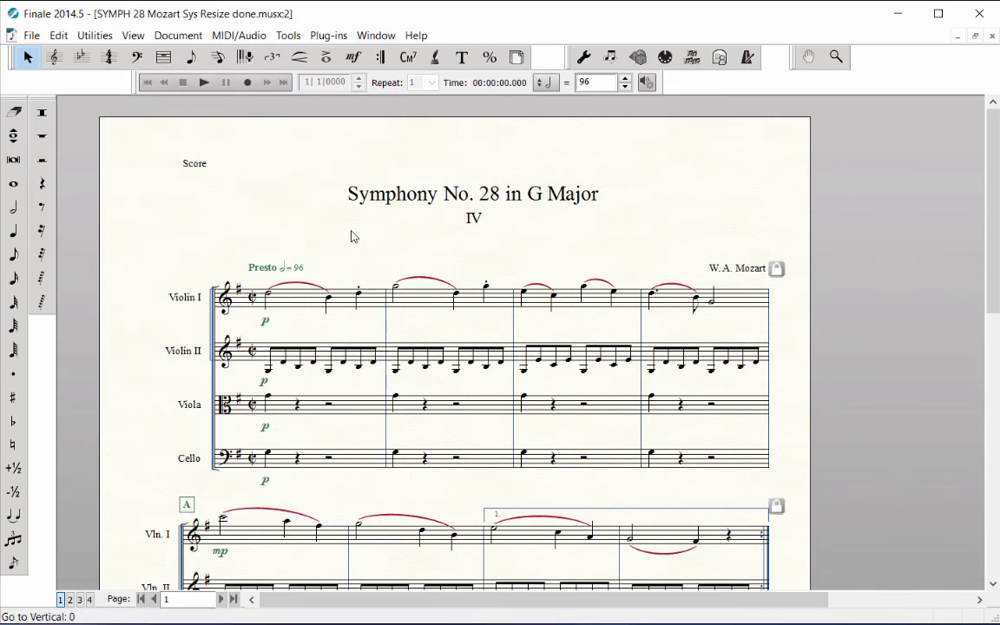
{"action": "left_click", "coordinate": [390, 38]}
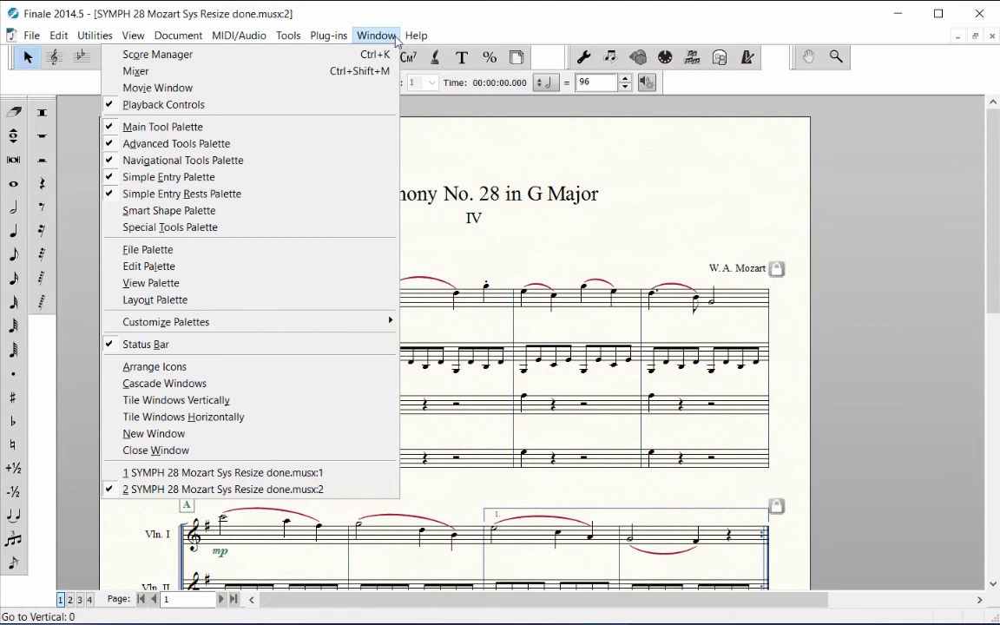
{"action": "left_click", "coordinate": [355, 424]}
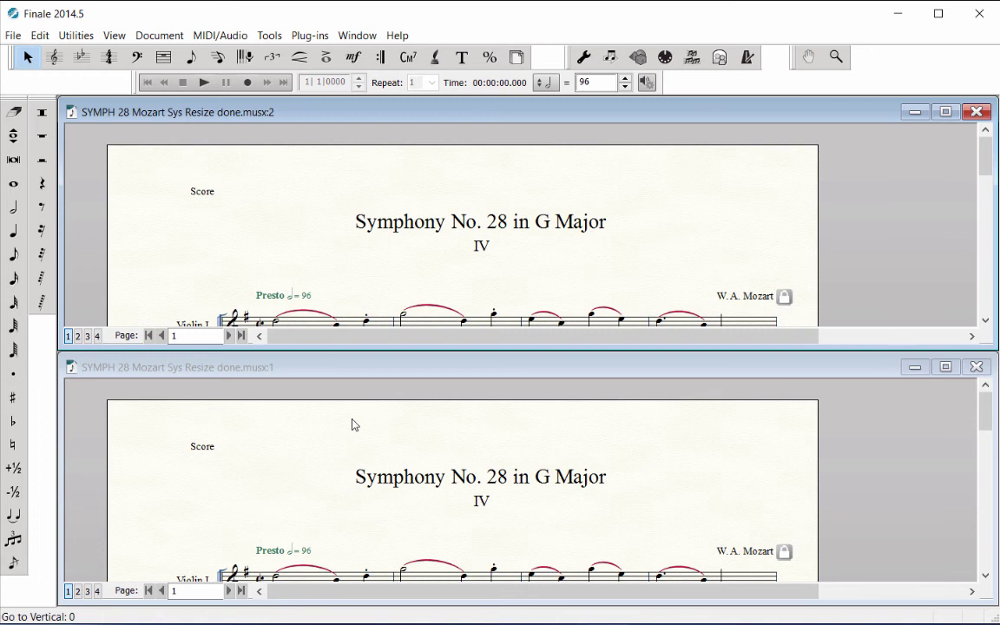
Step: Make the upper window active and switch it to the Violin I part
{"action": "left_click", "coordinate": [680, 500]}
{"action": "scroll", "coordinate": [681, 500], "scroll_direction": "down", "scroll_amount": 1}
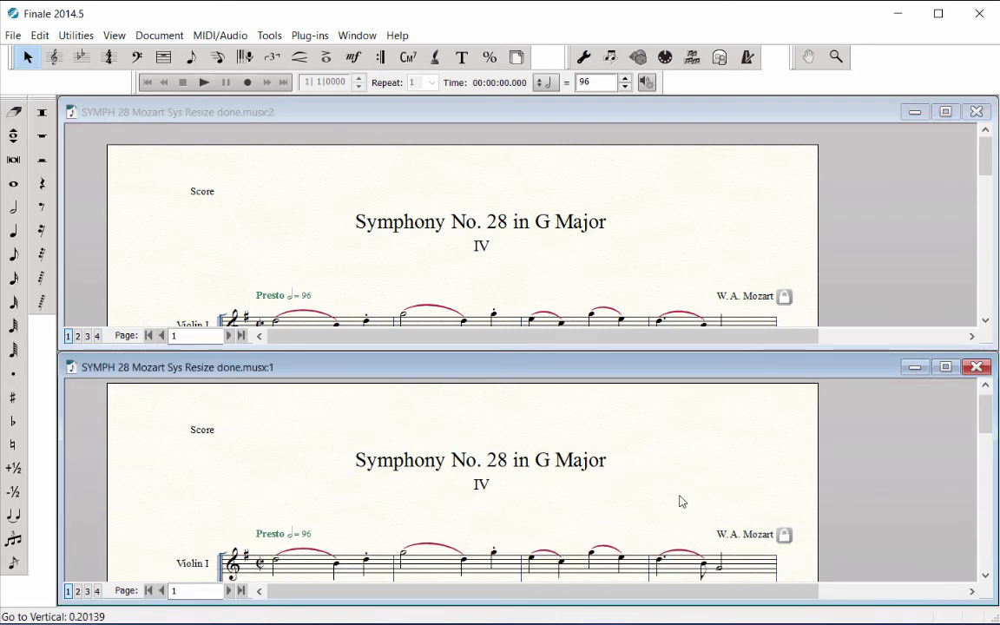
{"action": "left_click", "coordinate": [650, 277]}
{"action": "scroll", "coordinate": [649, 277], "scroll_direction": "down", "scroll_amount": 1}
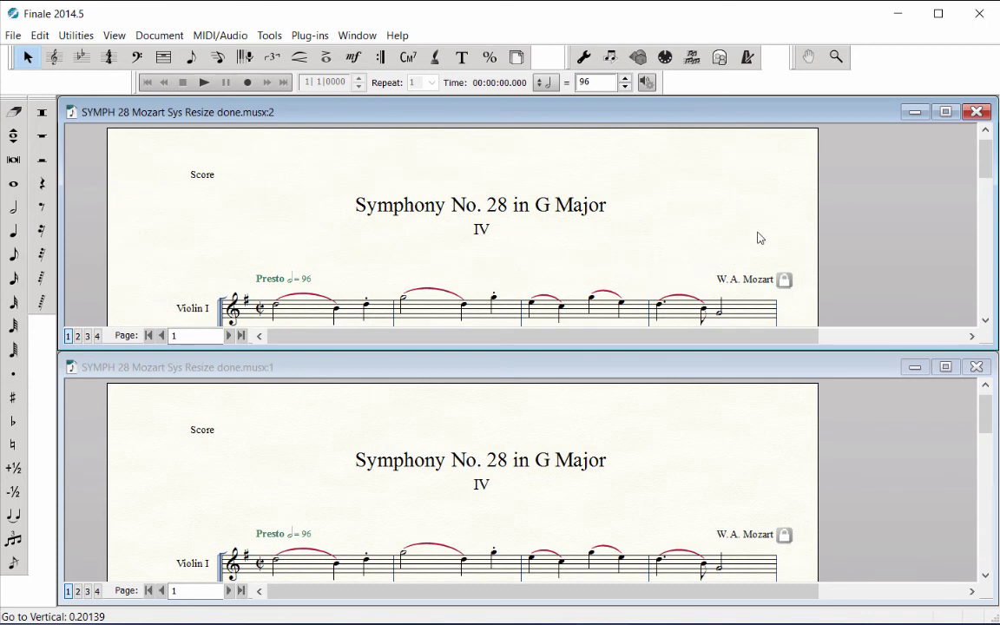
{"action": "key", "text": "ctrl+alt+bracketright"}
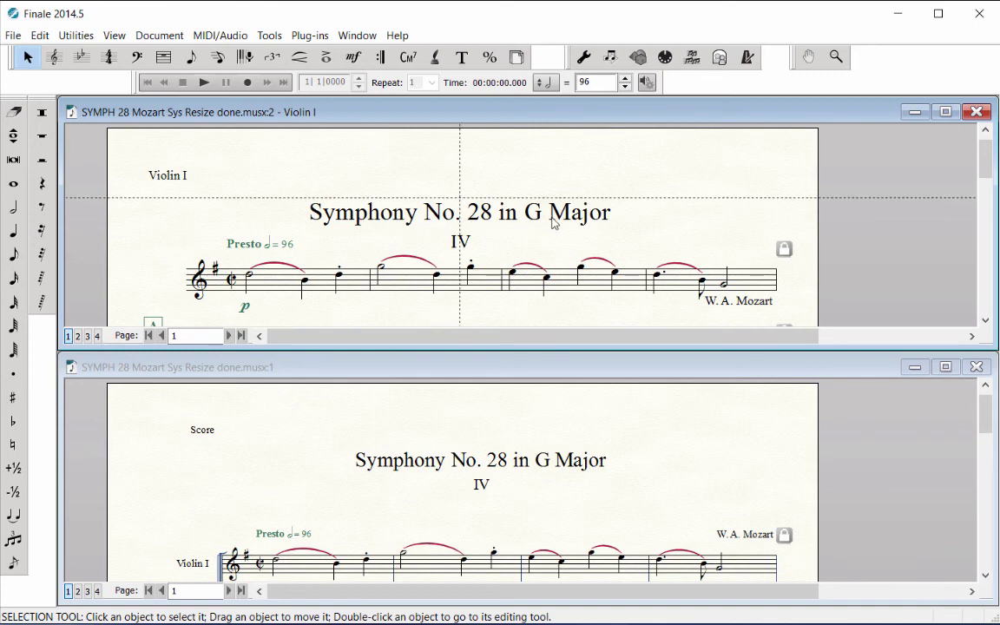
Step: Drag the Violin I part's 'Symphony No. 28 in G Major, IV' title higher on its page
{"action": "left_click_drag", "start_coordinate": [553, 220], "coordinate": [554, 199]}
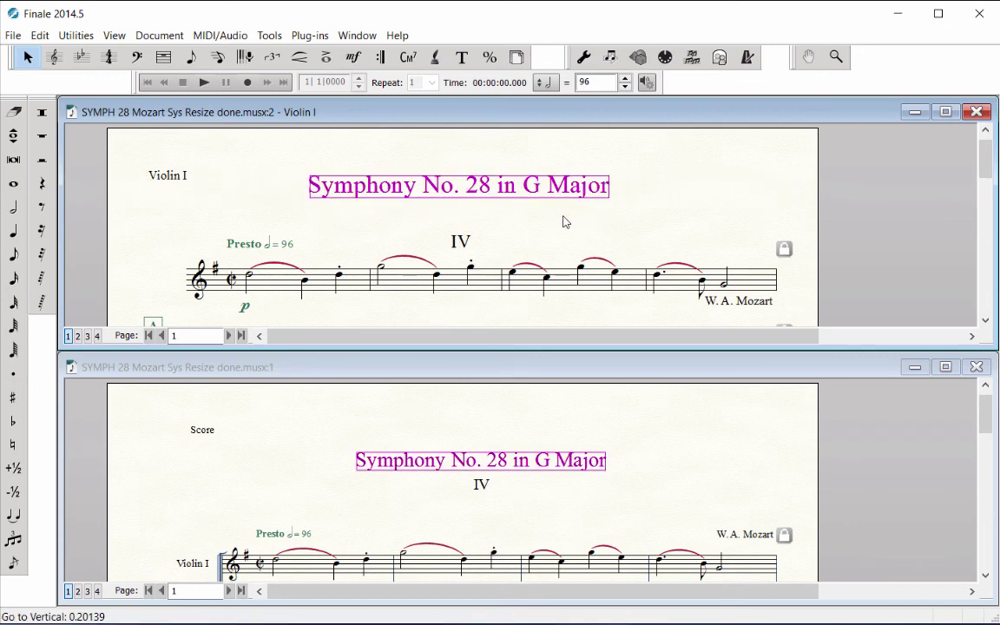
{"action": "left_click", "coordinate": [562, 221]}
{"action": "left_click", "coordinate": [659, 434]}
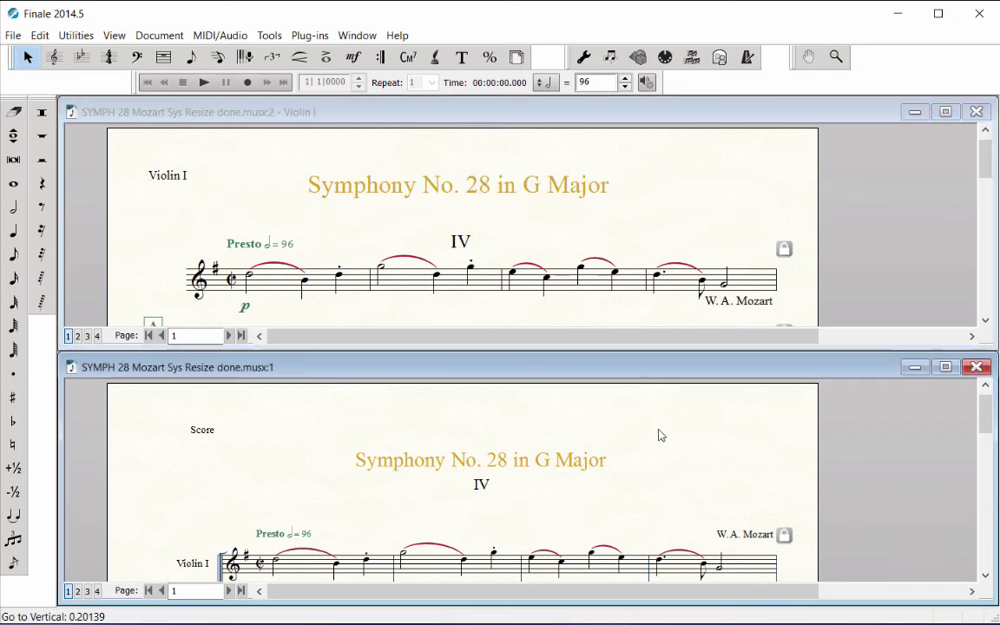
Step: Apply Relink to Score to the Violin I title and deselect it
{"action": "right_click", "coordinate": [570, 195]}
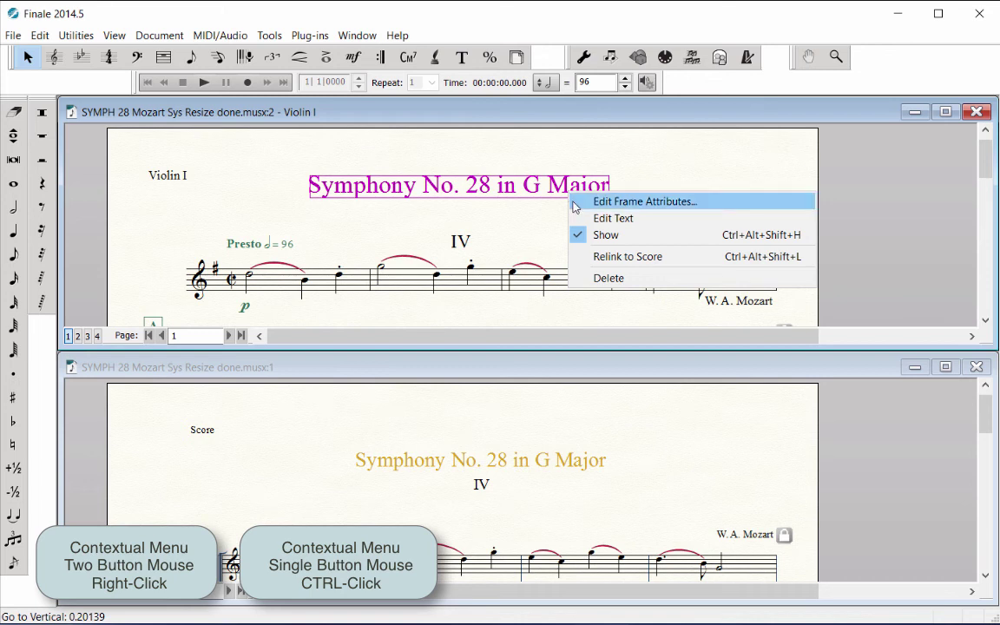
{"action": "left_click", "coordinate": [674, 260]}
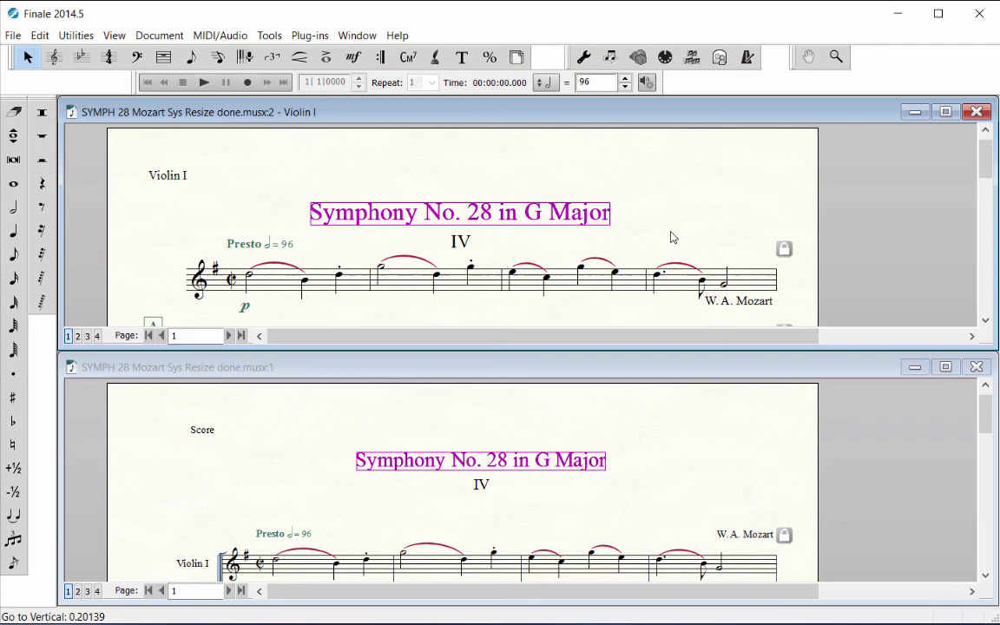
{"action": "left_click", "coordinate": [670, 234]}
{"action": "left_click", "coordinate": [677, 427]}
{"action": "left_click", "coordinate": [677, 427]}
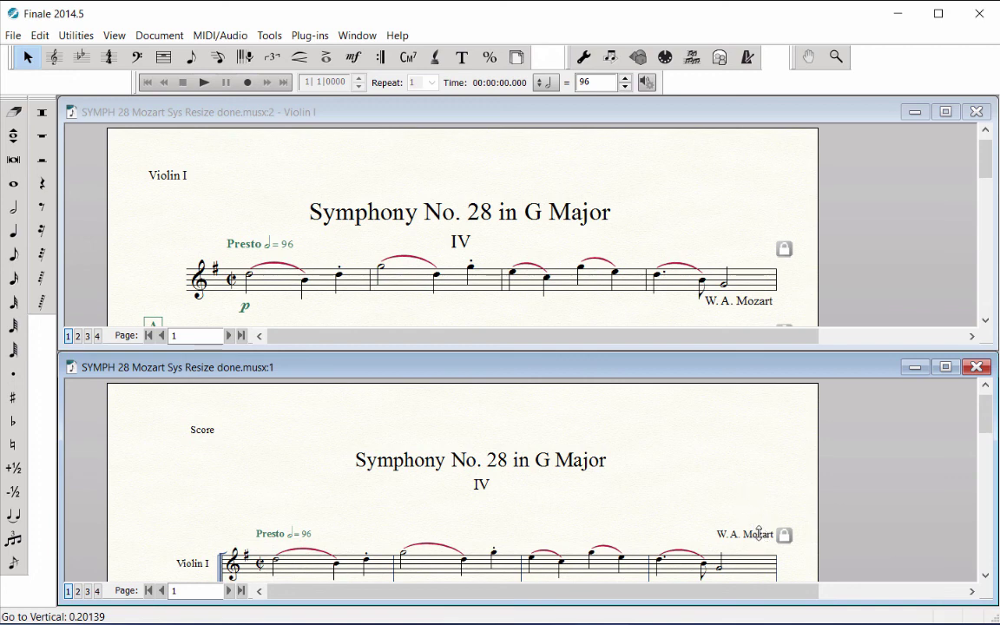
Step: Drag the score's W. A. Mozart credit upward and apply Unlink in All Parts
{"action": "left_click", "coordinate": [759, 532]}
{"action": "left_click_drag", "start_coordinate": [759, 532], "coordinate": [757, 489]}
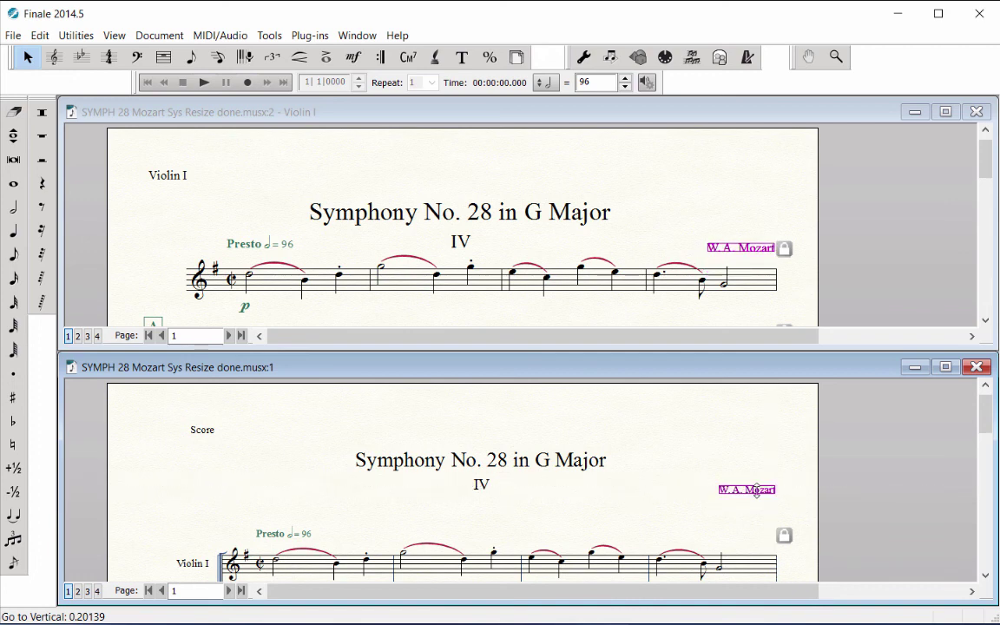
{"action": "right_click", "coordinate": [757, 490]}
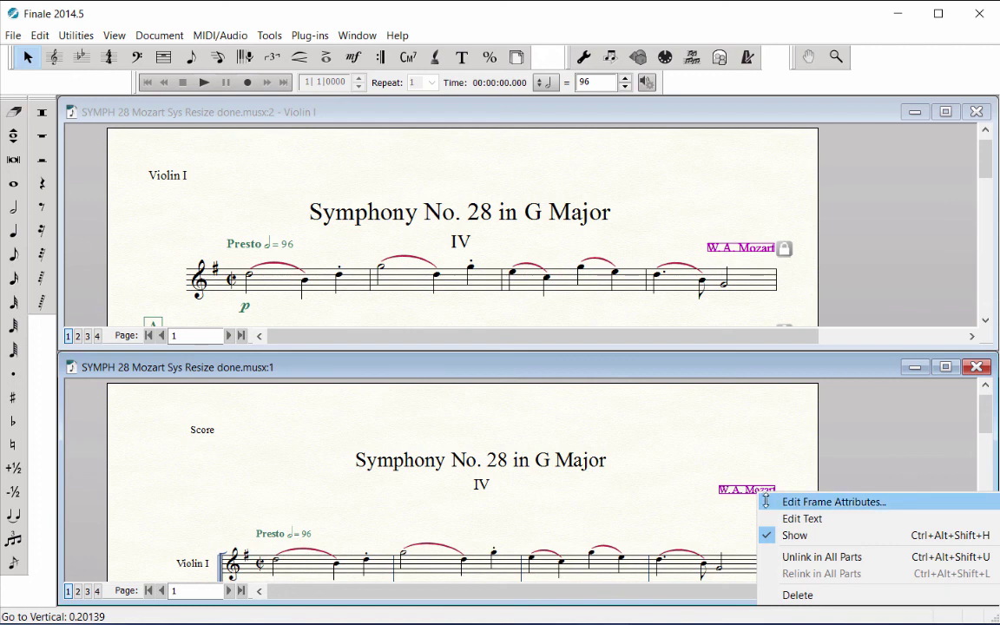
{"action": "left_click", "coordinate": [808, 556]}
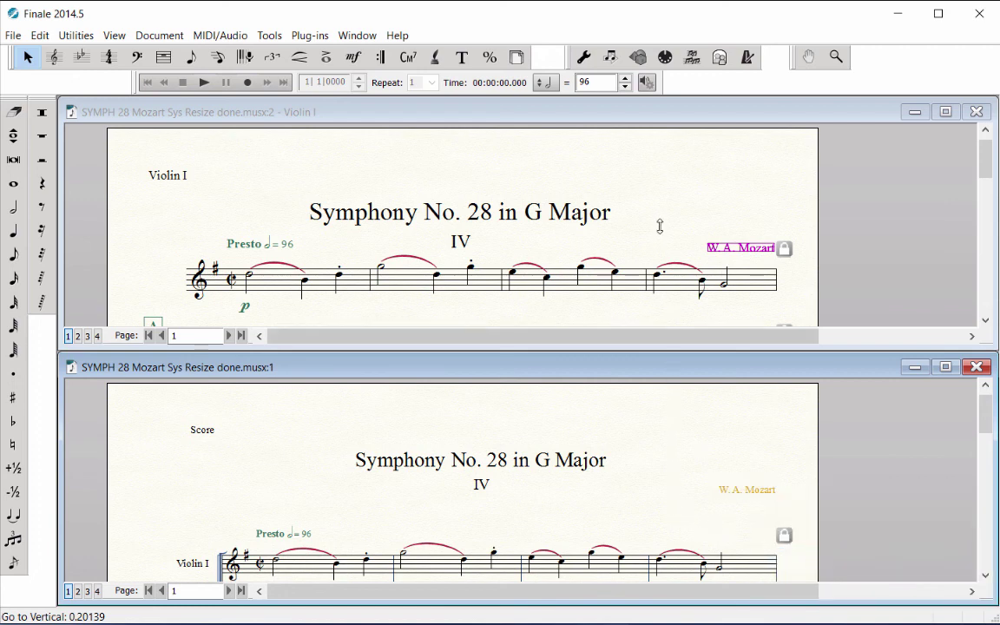
{"action": "left_click", "coordinate": [684, 248]}
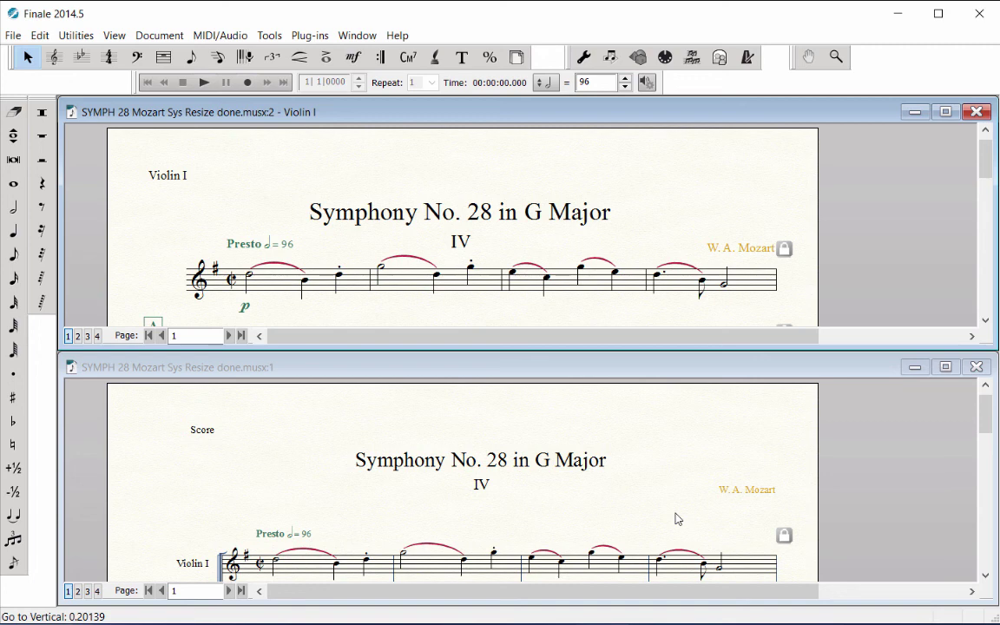
Step: Drag the full score's W. A. Mozart credit back down to its lower position
{"action": "left_click", "coordinate": [768, 496]}
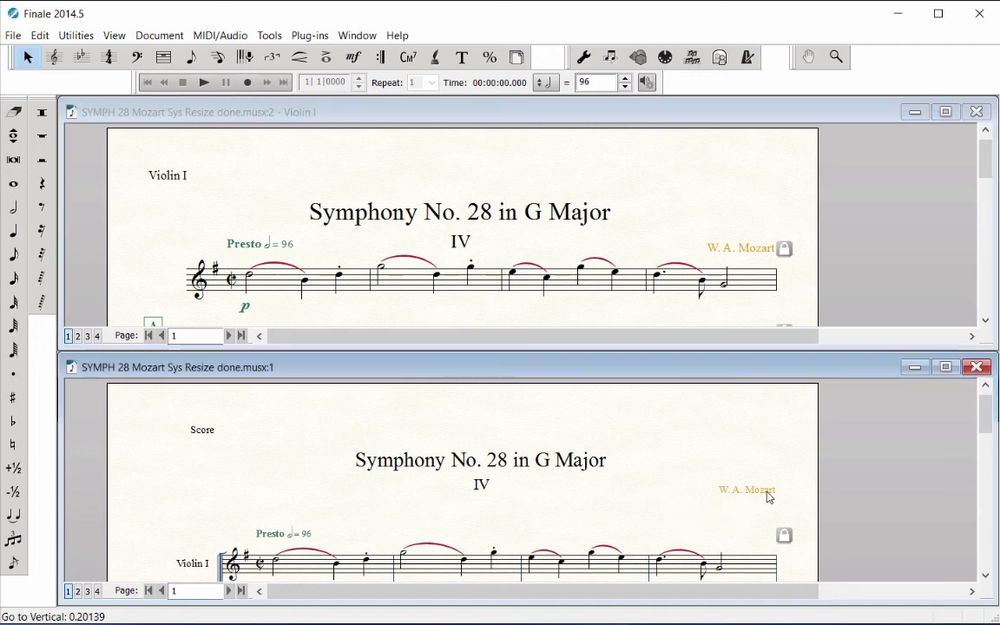
{"action": "left_click_drag", "start_coordinate": [769, 496], "coordinate": [766, 532]}
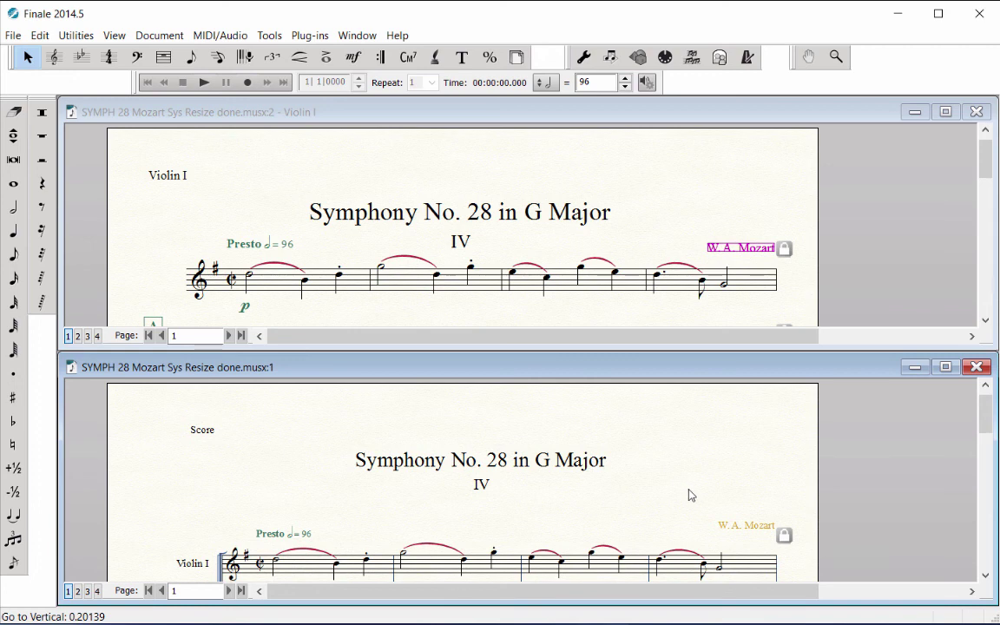
Step: Cycle the part window through the Violin II, Viola and Cello parts
{"action": "left_click", "coordinate": [681, 239]}
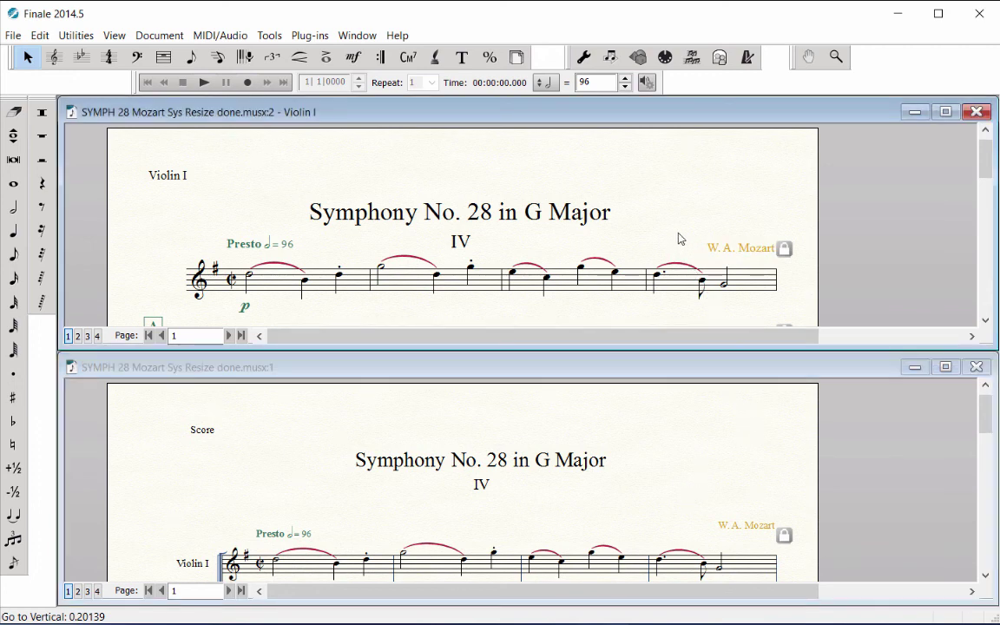
{"action": "key", "text": "ctrl+alt+]"}
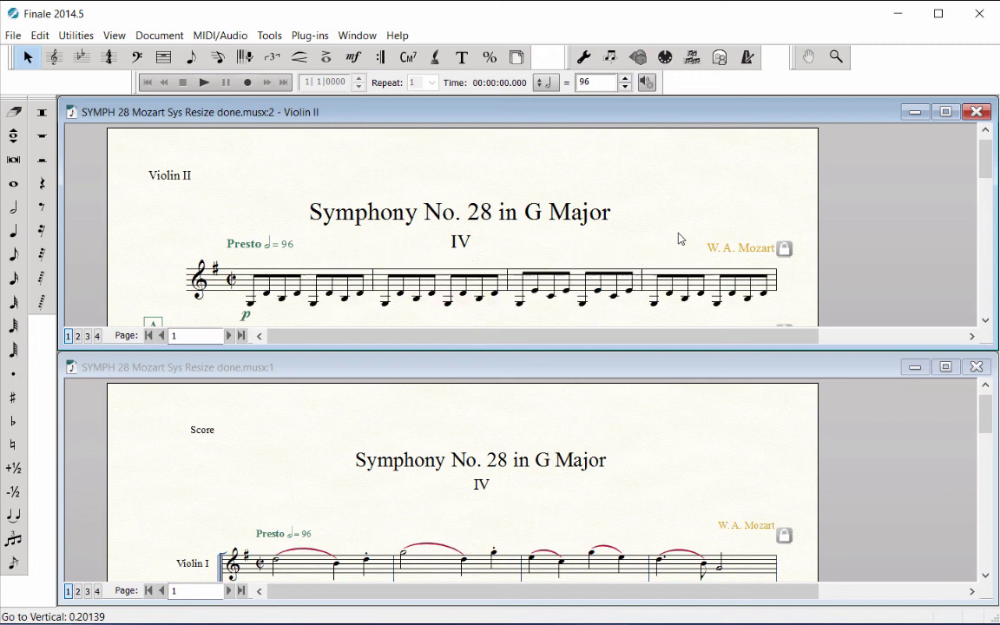
{"action": "key", "text": "ctrl+alt+]"}
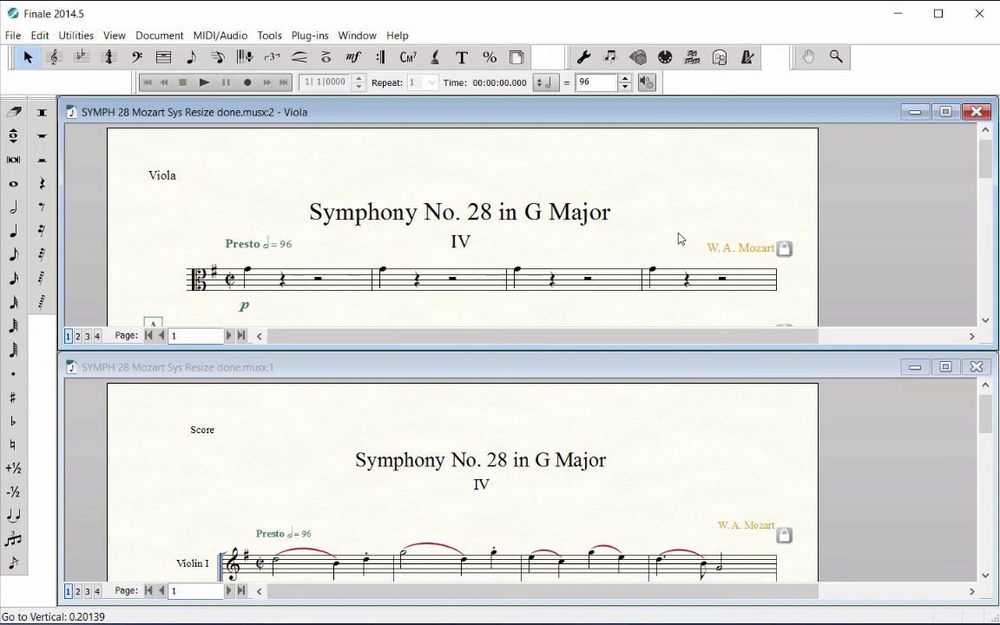
{"action": "key", "text": "ctrl+alt+]"}
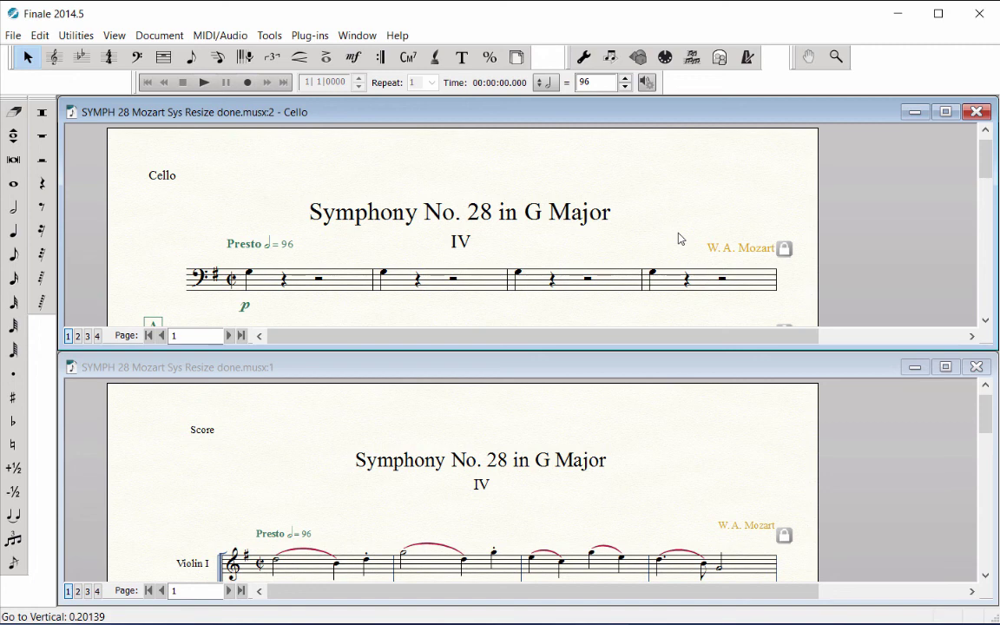
Step: Close the Cello part window, maximize the full score, and open the Print dialog
{"action": "left_click", "coordinate": [976, 113]}
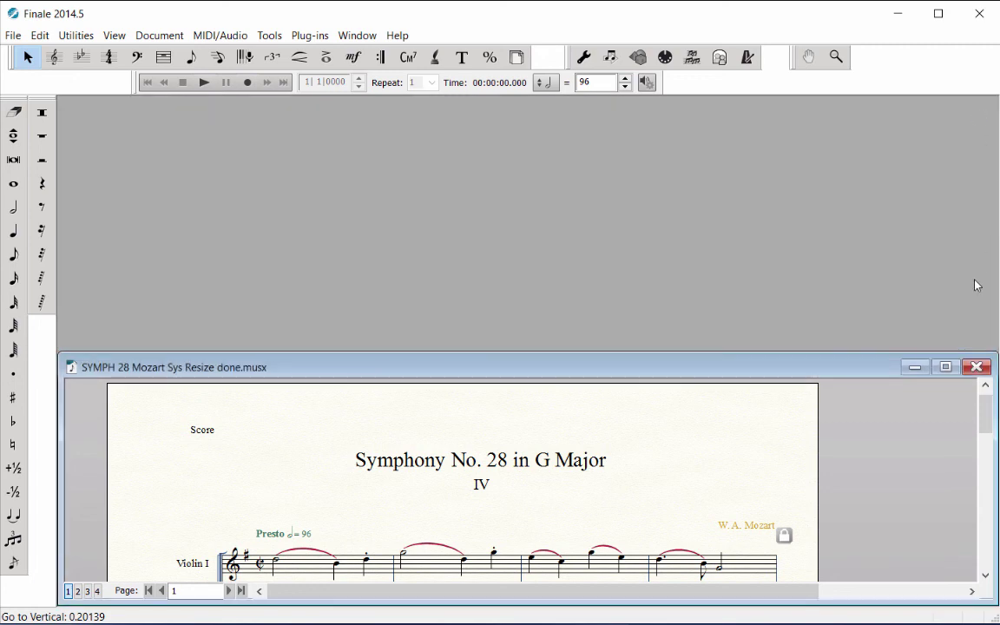
{"action": "left_click", "coordinate": [944, 367]}
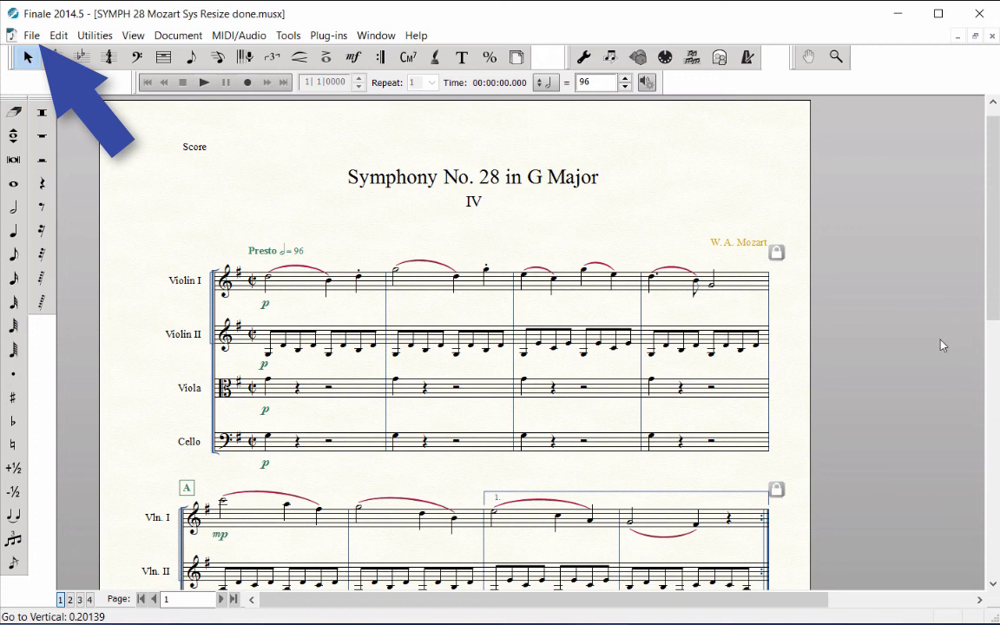
{"action": "key", "text": "ctrl+p"}
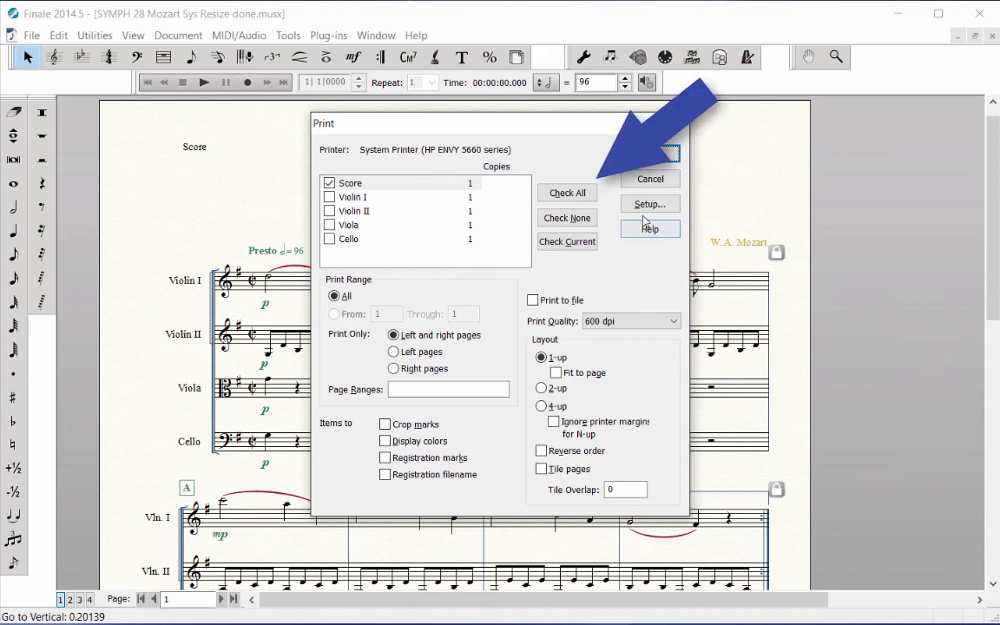
Step: Use Check All to tick Score, Violin I, Violin II, Viola and Cello
{"action": "left_click", "coordinate": [576, 197]}
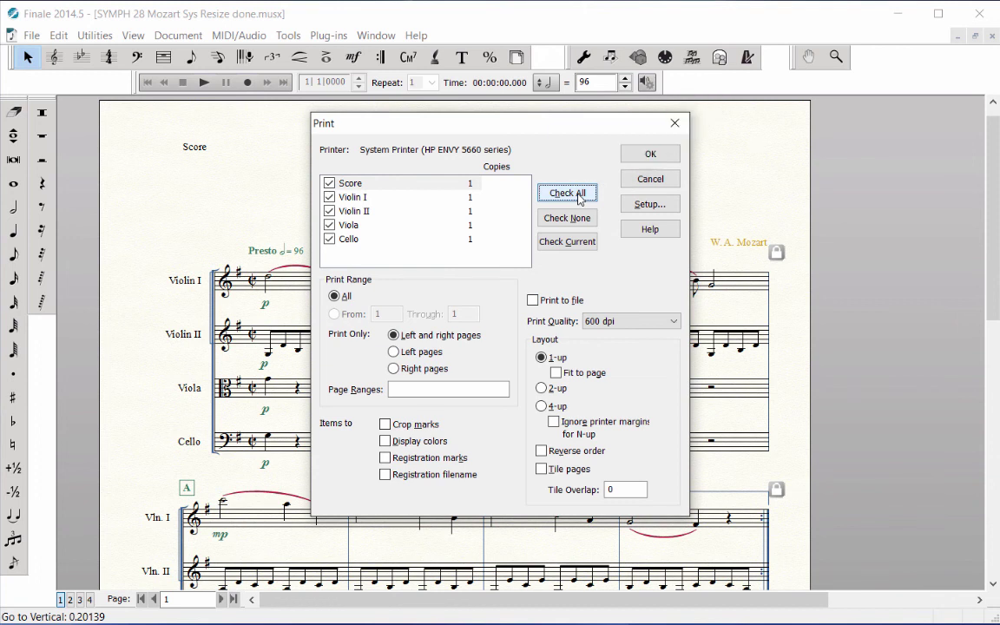